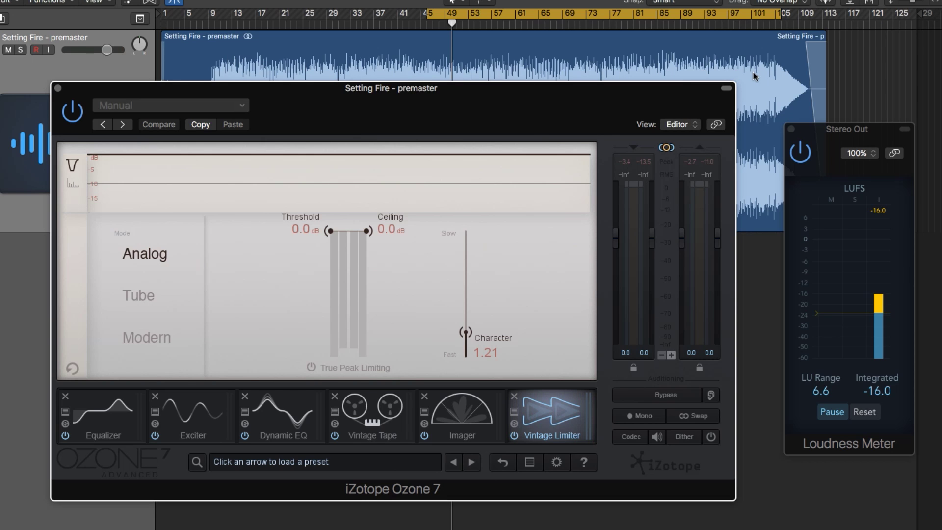
Browse the Equalizer, Exciter, Dynamic EQ, Vintage Tape and Imager settings, ending on the Vintage Limiter.
{"action": "left_click", "coordinate": [105, 421]}
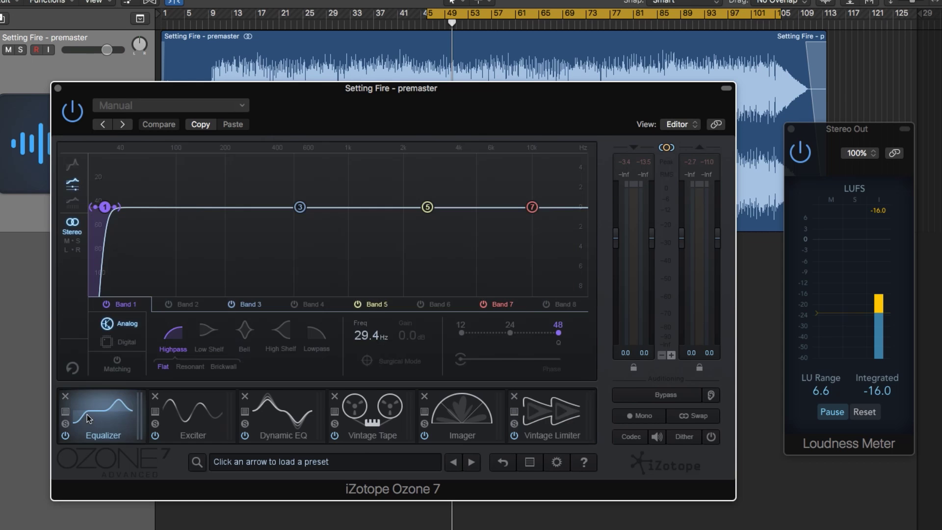
{"action": "left_click", "coordinate": [200, 423]}
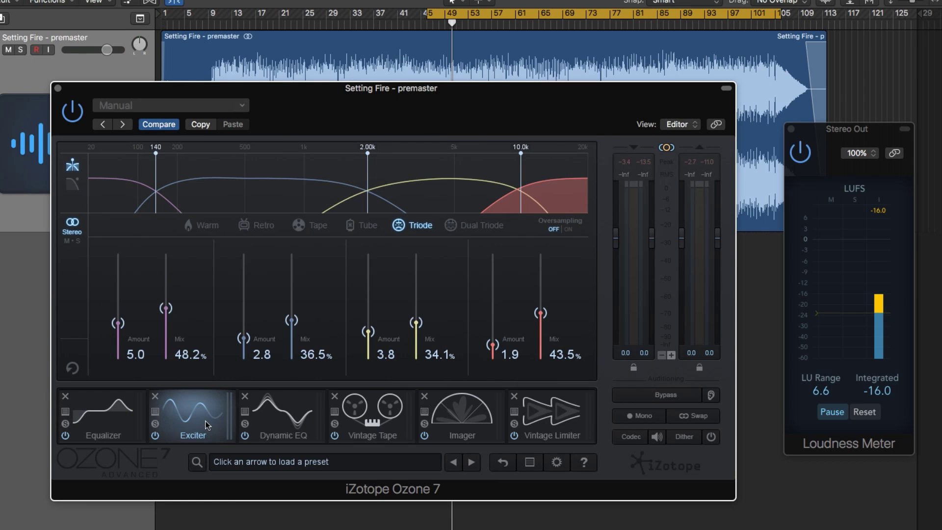
{"action": "left_click", "coordinate": [125, 424]}
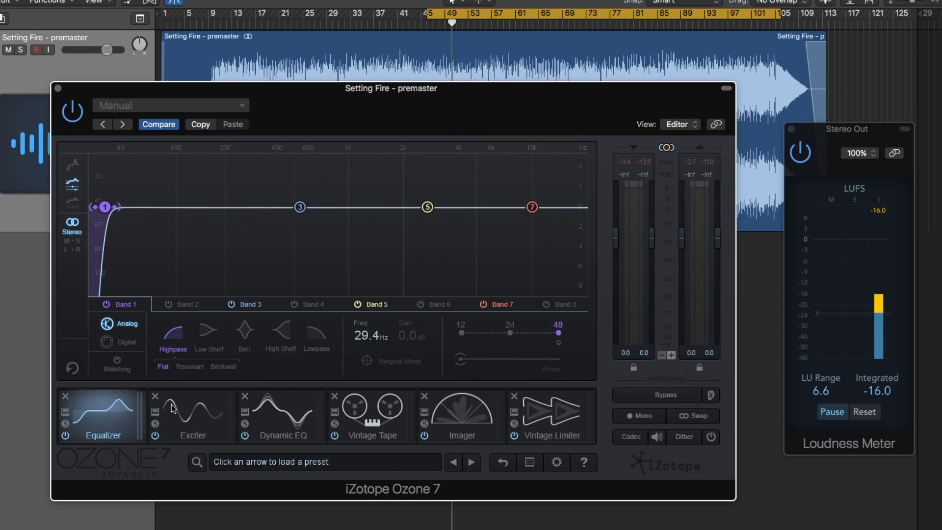
{"action": "left_click", "coordinate": [196, 425]}
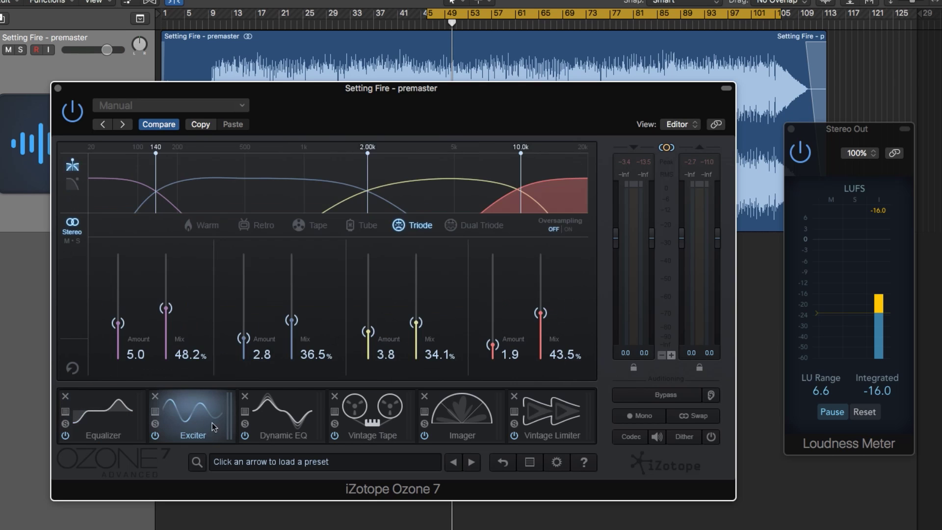
{"action": "left_click", "coordinate": [279, 434]}
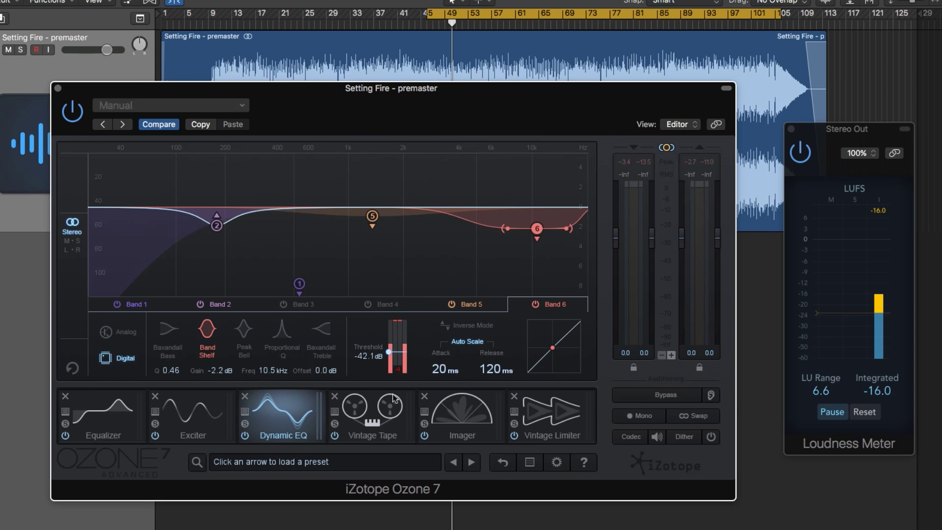
{"action": "left_click", "coordinate": [387, 416]}
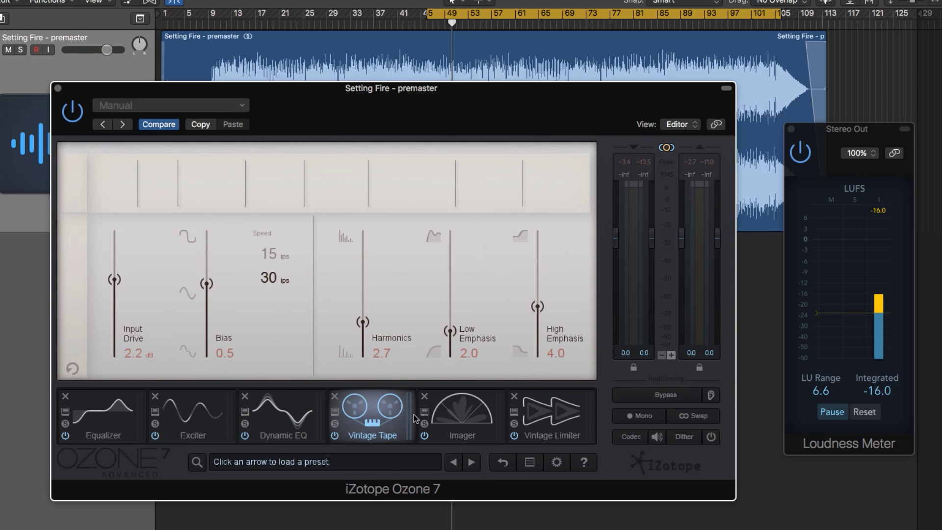
{"action": "left_click", "coordinate": [451, 428]}
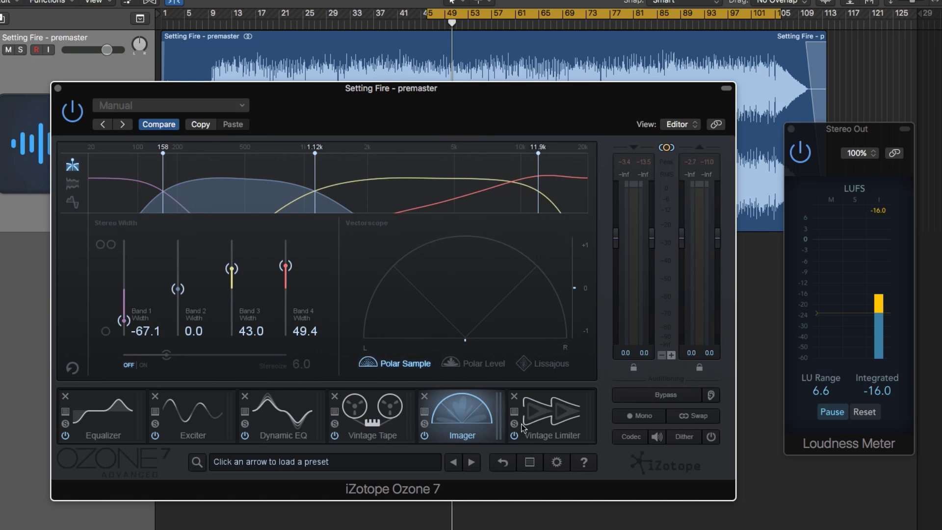
{"action": "left_click", "coordinate": [538, 428]}
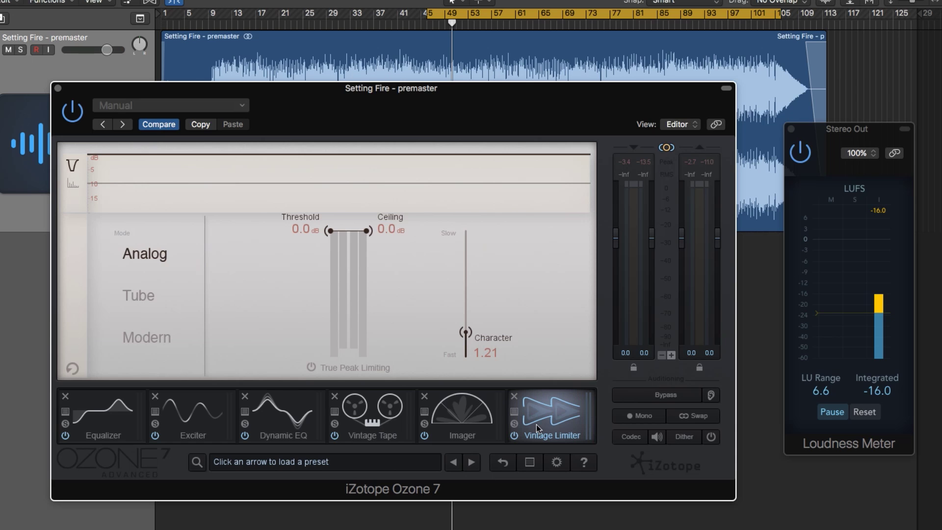
Play the master, compare it with Bypass, and try lower thresholds, ending back at 0.0 dB.
{"action": "left_click_drag", "start_coordinate": [331, 231], "coordinate": [324, 212]}
{"action": "mouse_move", "coordinate": [331, 238]}
{"action": "left_mouse_down"}
{"action": "mouse_move", "coordinate": [330, 298]}
{"action": "mouse_move", "coordinate": [332, 220]}
{"action": "left_mouse_up"}
{"action": "key", "text": "space"}
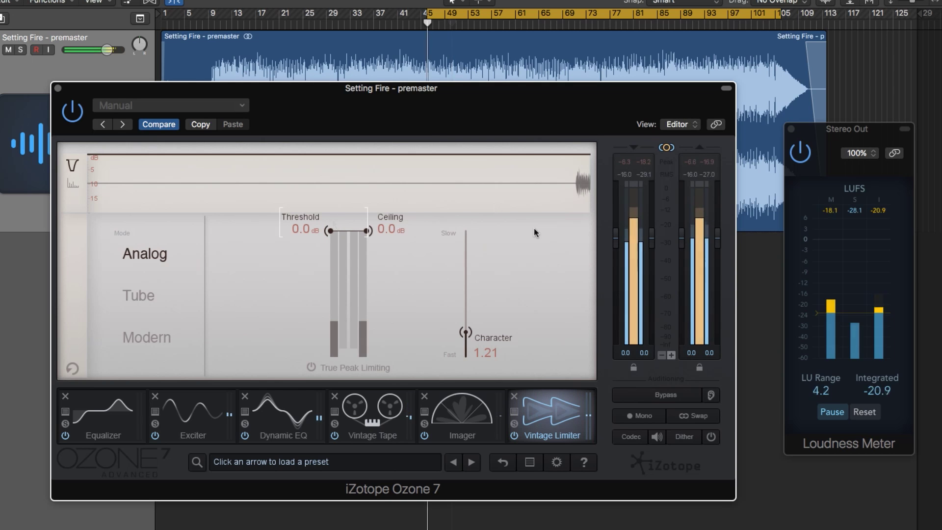
{"action": "left_click", "coordinate": [655, 398]}
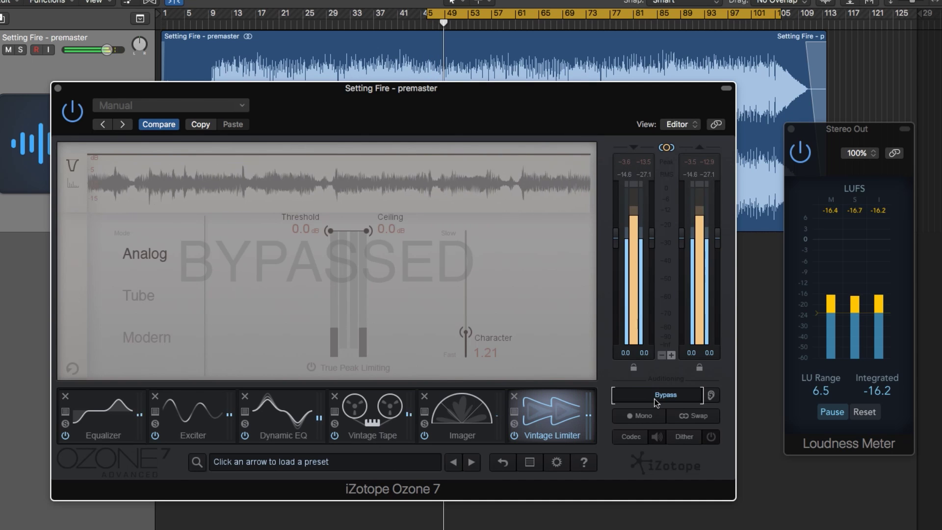
{"action": "left_click", "coordinate": [654, 399]}
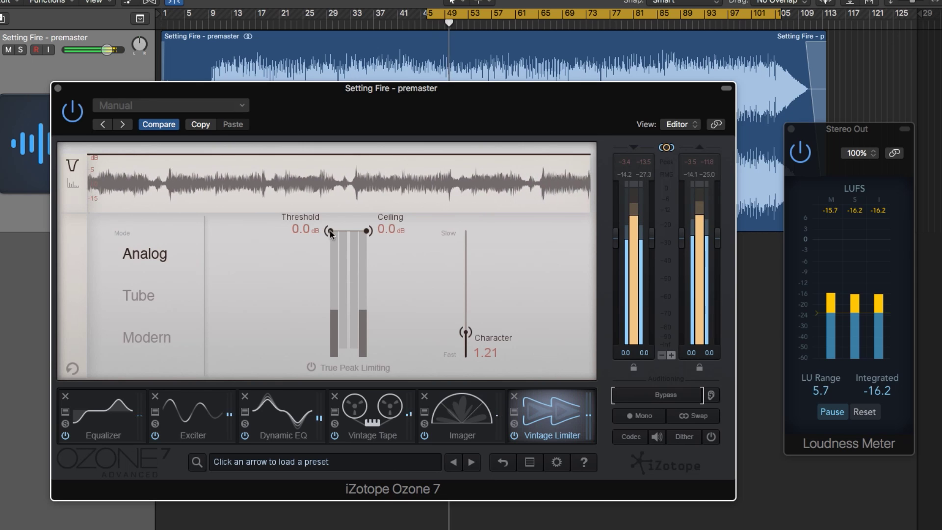
{"action": "left_click_drag", "start_coordinate": [330, 231], "coordinate": [332, 317]}
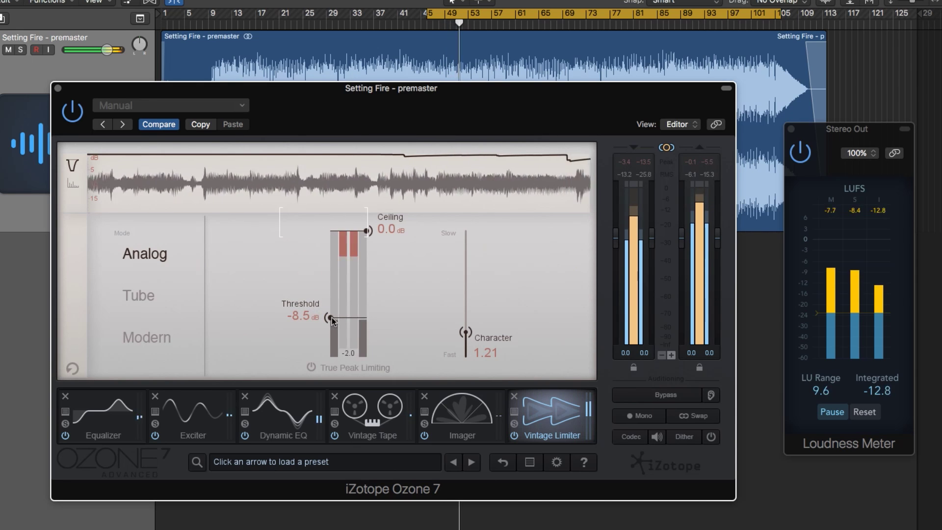
{"action": "left_click_drag", "start_coordinate": [332, 317], "coordinate": [318, 228]}
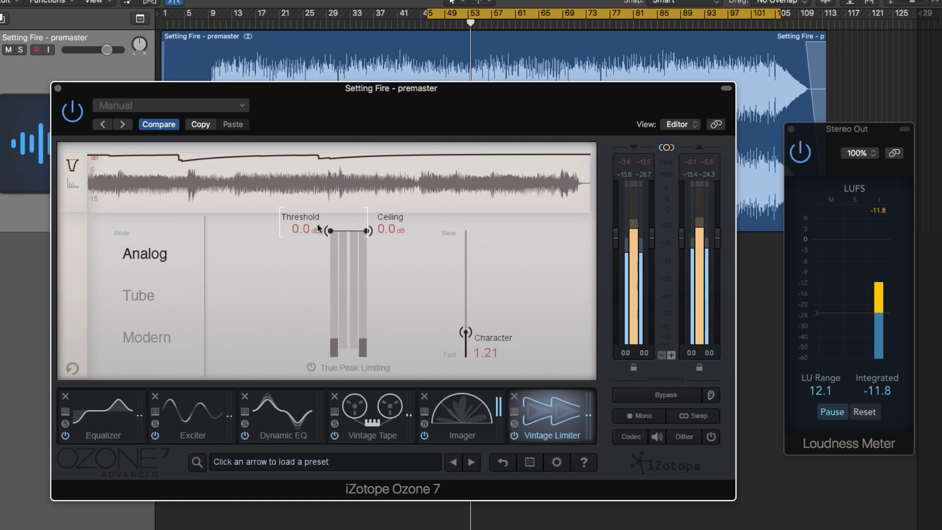
Clear the loudness meter, then lower the threshold to -3.0 dB and the ceiling to -0.5 dB.
{"action": "left_click", "coordinate": [834, 137]}
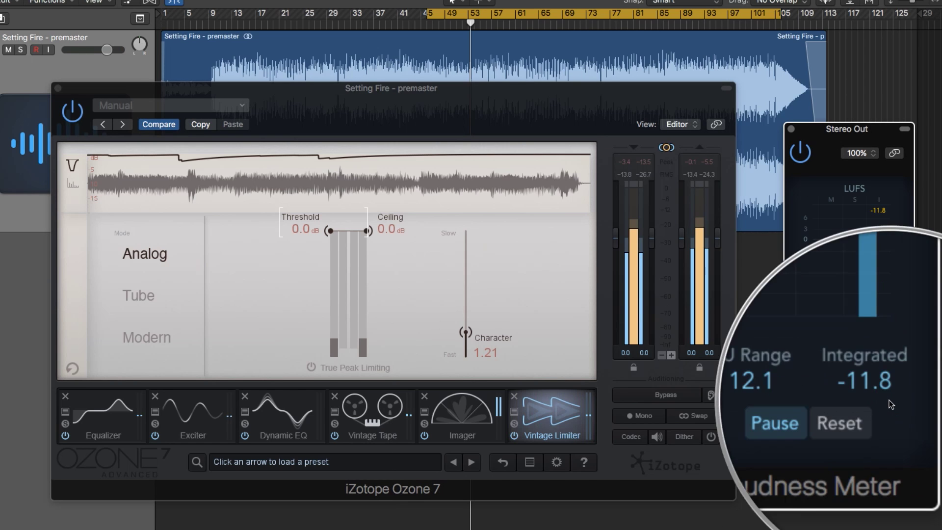
{"action": "left_click", "coordinate": [866, 412]}
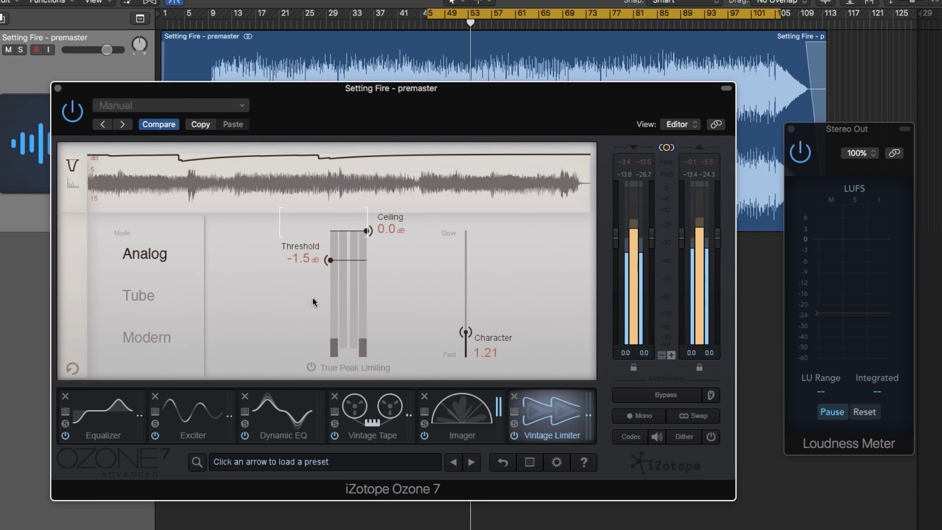
{"action": "left_click_drag", "start_coordinate": [329, 261], "coordinate": [329, 280]}
{"action": "mouse_move", "coordinate": [366, 238]}
{"action": "left_mouse_down"}
{"action": "mouse_move", "coordinate": [368, 256]}
{"action": "mouse_move", "coordinate": [370, 240]}
{"action": "left_mouse_up"}
Settle the threshold at -3.9 dB and return the ceiling to 0.0 dB.
{"action": "left_click_drag", "start_coordinate": [330, 279], "coordinate": [331, 287]}
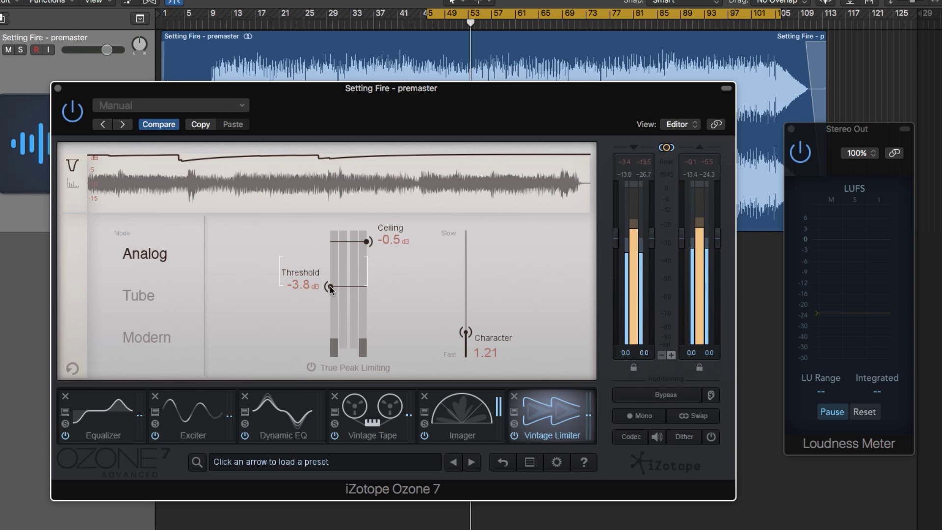
{"action": "left_click_drag", "start_coordinate": [329, 286], "coordinate": [334, 299]}
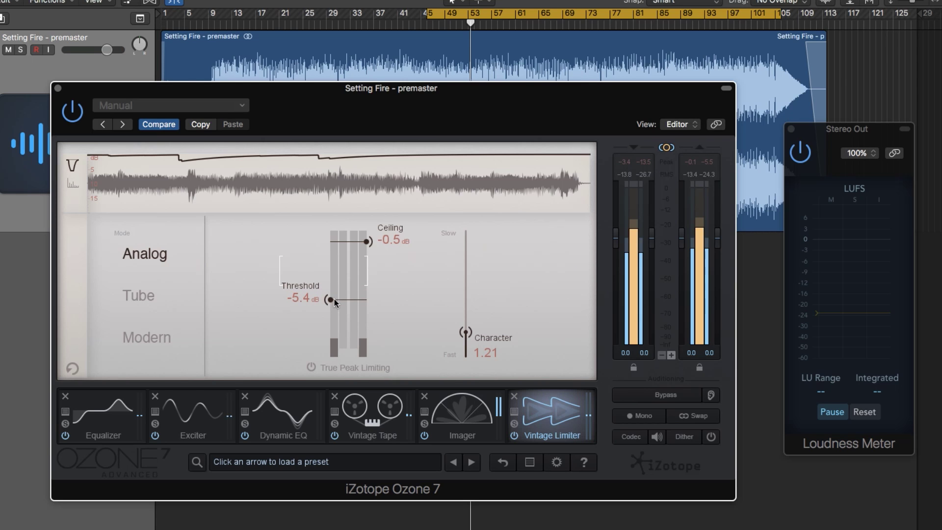
{"action": "left_click_drag", "start_coordinate": [332, 299], "coordinate": [331, 286]}
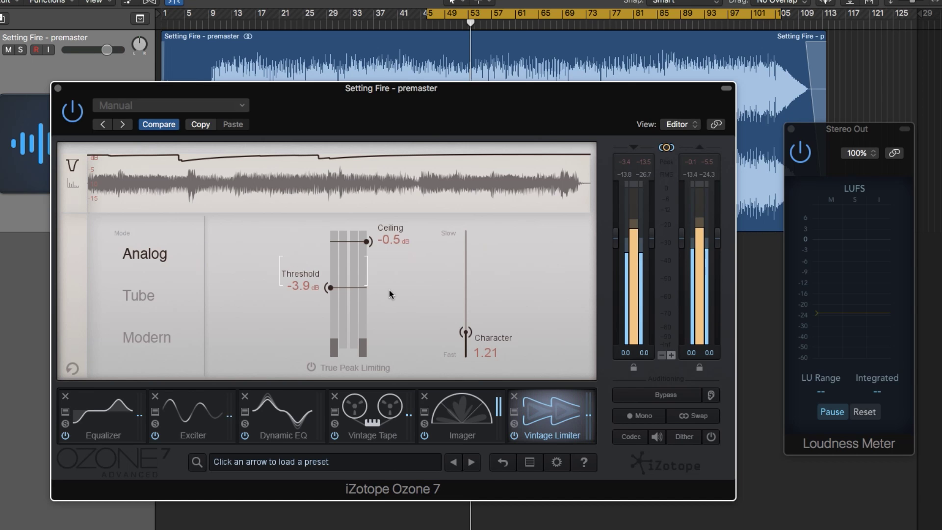
{"action": "left_click_drag", "start_coordinate": [364, 240], "coordinate": [363, 230]}
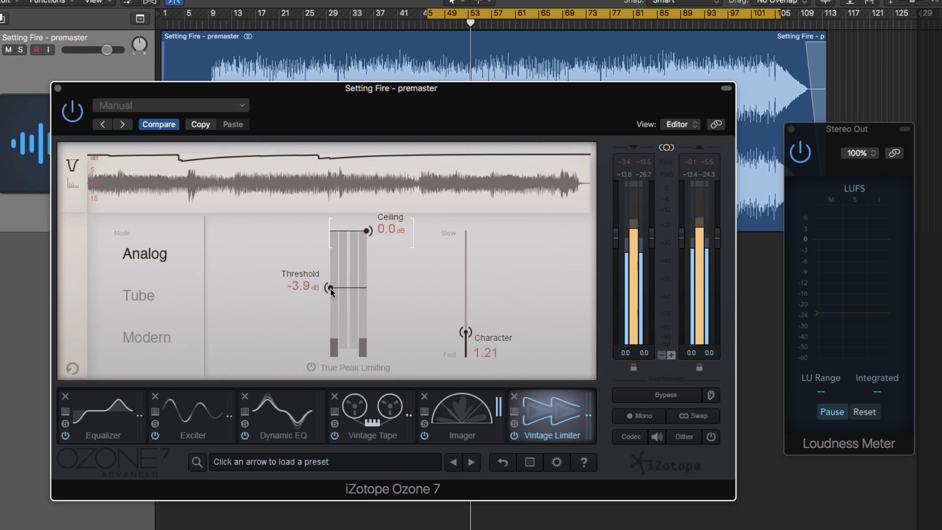
Fix the ceiling at -0.1 dB and work the threshold down past -3.0 dB to about -5.4 dB.
{"action": "left_click_drag", "start_coordinate": [330, 288], "coordinate": [366, 233]}
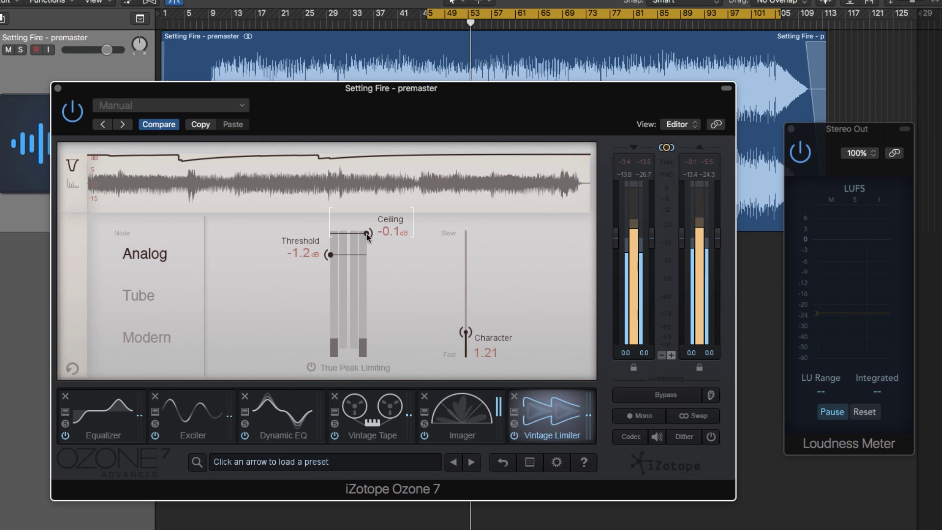
{"action": "left_click_drag", "start_coordinate": [366, 234], "coordinate": [365, 228]}
{"action": "left_click_drag", "start_coordinate": [367, 233], "coordinate": [365, 238]}
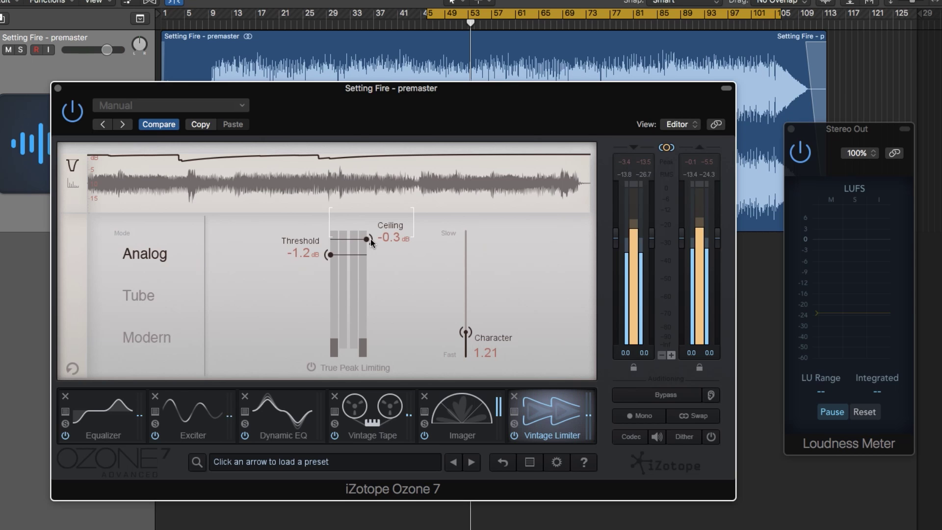
{"action": "mouse_move", "coordinate": [370, 239]}
{"action": "left_mouse_down"}
{"action": "mouse_move", "coordinate": [392, 270]}
{"action": "mouse_move", "coordinate": [366, 230]}
{"action": "left_mouse_up"}
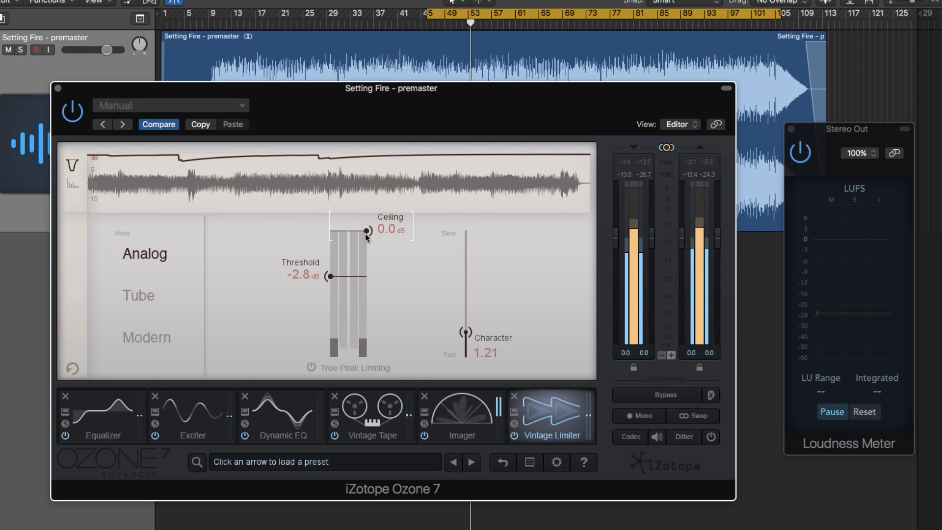
{"action": "left_click_drag", "start_coordinate": [365, 234], "coordinate": [364, 234]}
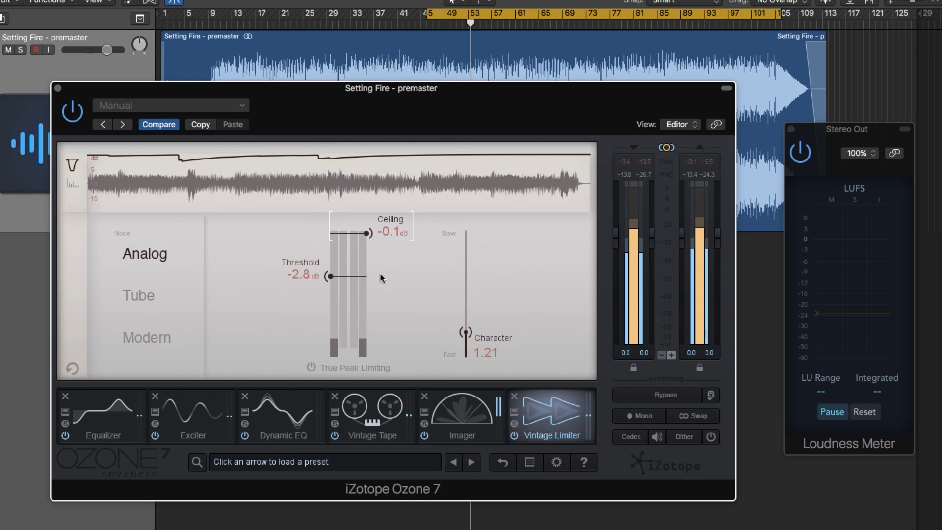
{"action": "mouse_move", "coordinate": [329, 278]}
{"action": "left_mouse_down"}
{"action": "mouse_move", "coordinate": [330, 239]}
{"action": "mouse_move", "coordinate": [330, 278]}
{"action": "left_mouse_up"}
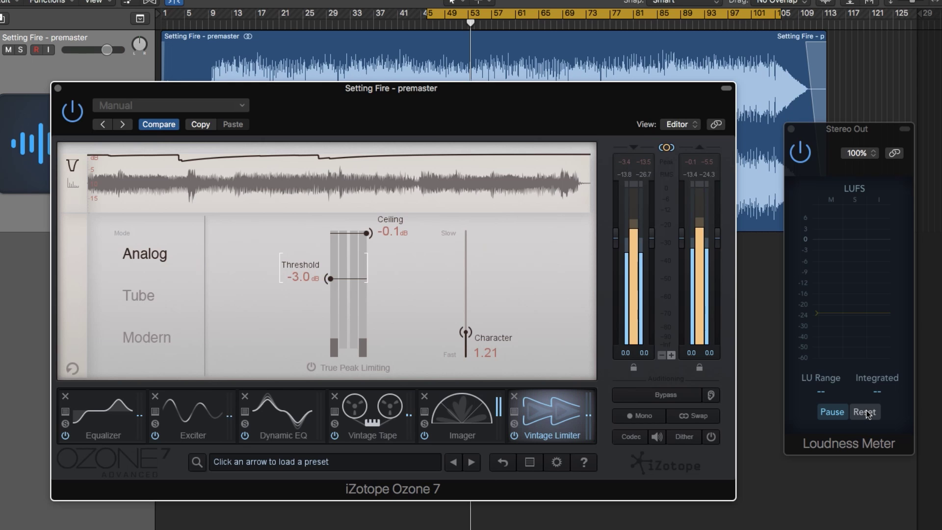
{"action": "left_click_drag", "start_coordinate": [336, 278], "coordinate": [329, 299]}
Restart playback from bar 45, set the threshold to -4.3 dB, reset the meter, and compare against bypass.
{"action": "key", "text": "space"}
{"action": "left_click", "coordinate": [818, 399]}
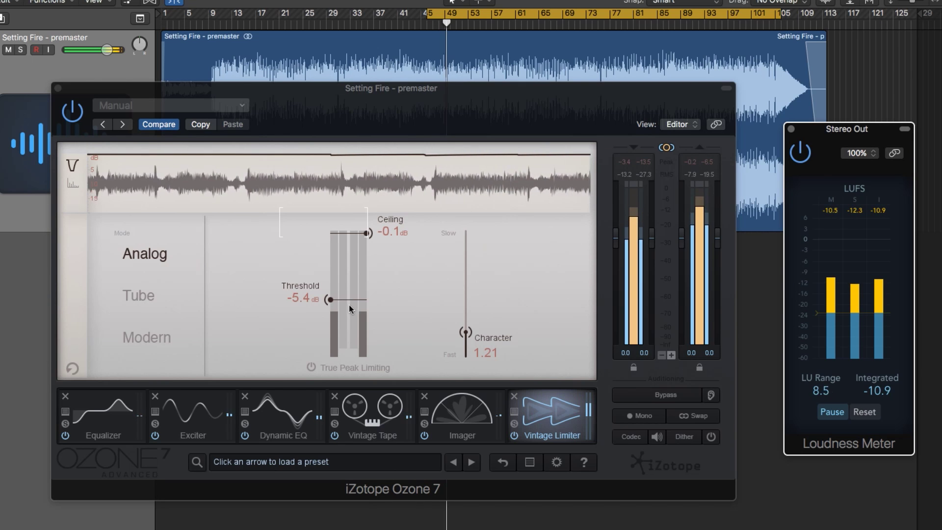
{"action": "left_click_drag", "start_coordinate": [330, 299], "coordinate": [331, 291]}
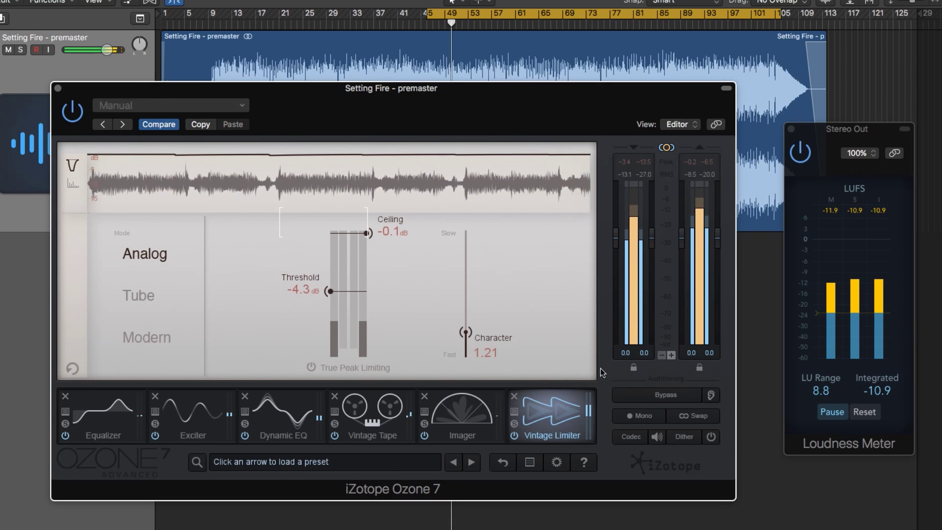
{"action": "left_click", "coordinate": [865, 413]}
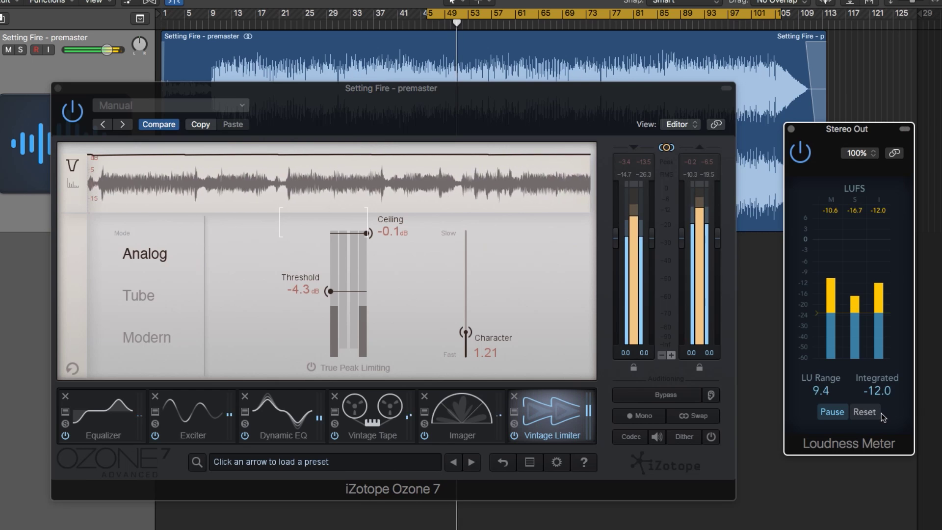
{"action": "left_click", "coordinate": [666, 397]}
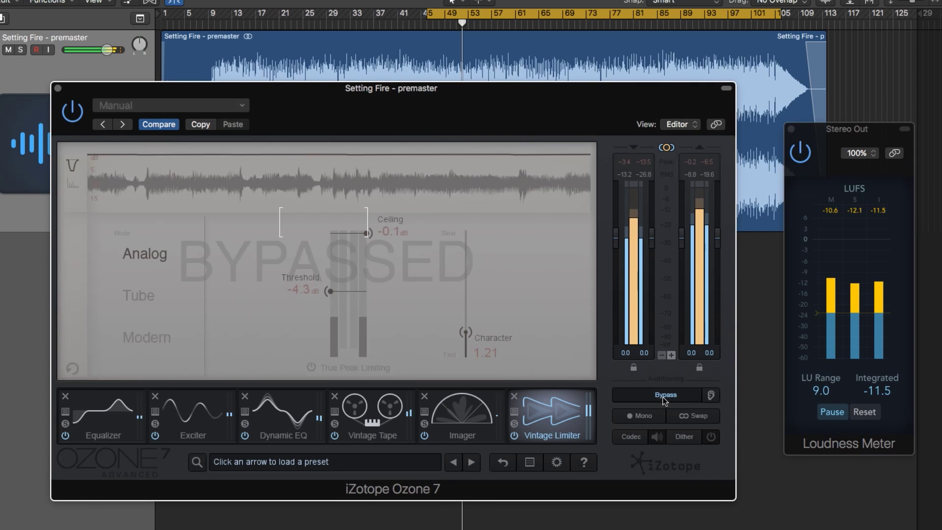
{"action": "left_click", "coordinate": [665, 398]}
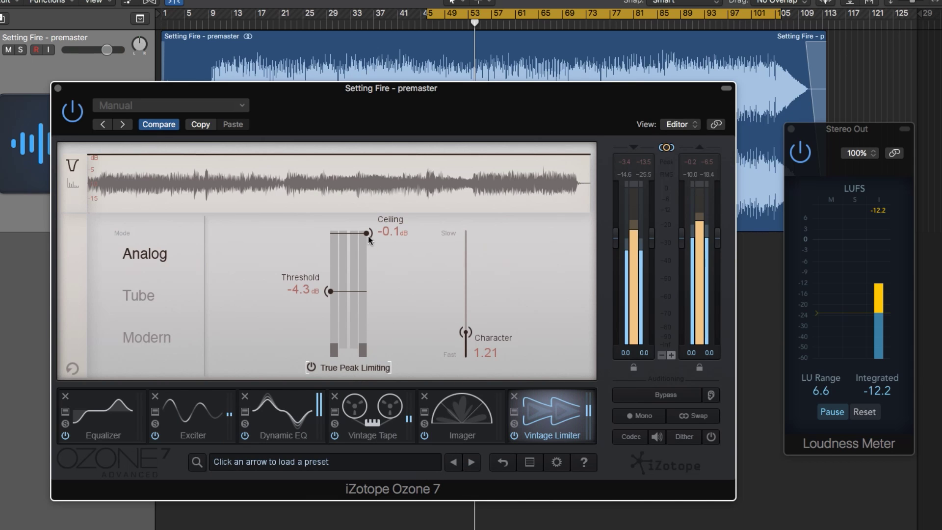
{"action": "left_click_drag", "start_coordinate": [368, 235], "coordinate": [367, 229]}
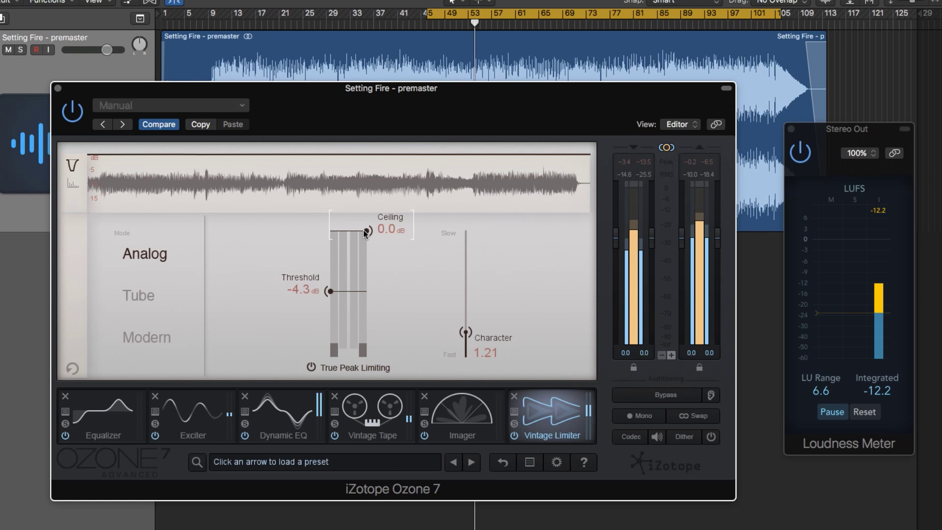
{"action": "left_click_drag", "start_coordinate": [365, 232], "coordinate": [366, 234]}
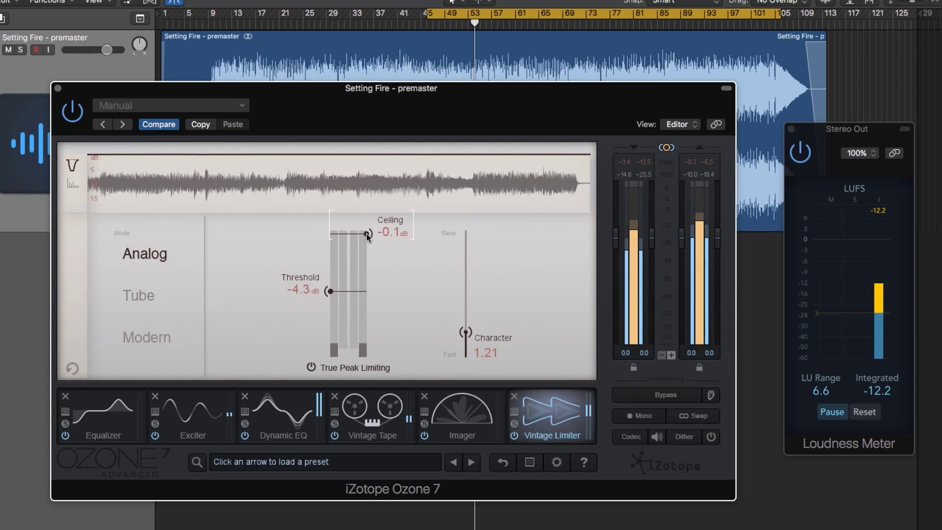
{"action": "left_click_drag", "start_coordinate": [366, 233], "coordinate": [366, 233]}
{"action": "left_click", "coordinate": [161, 338]}
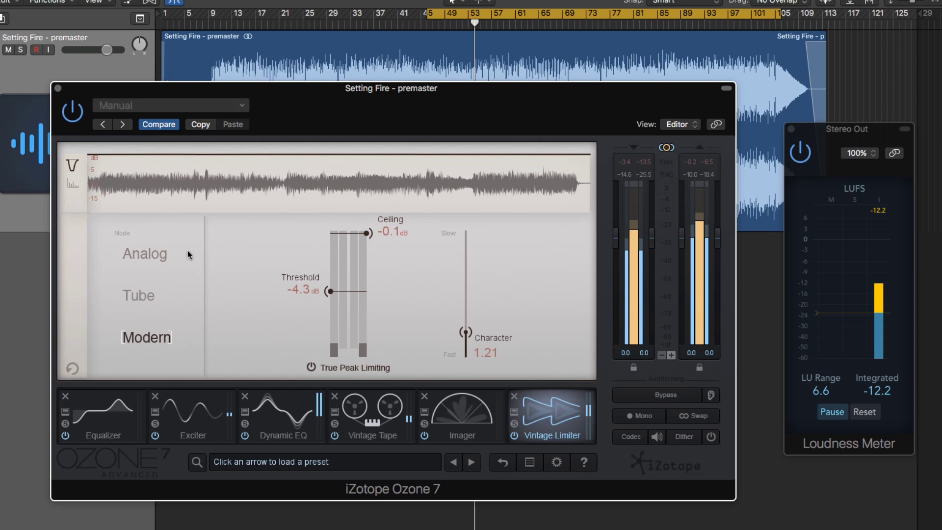
Compare Analog, Tube and Modern limiter modes twice, settle on Analog, and jump back to bar 45.
{"action": "left_click", "coordinate": [162, 259]}
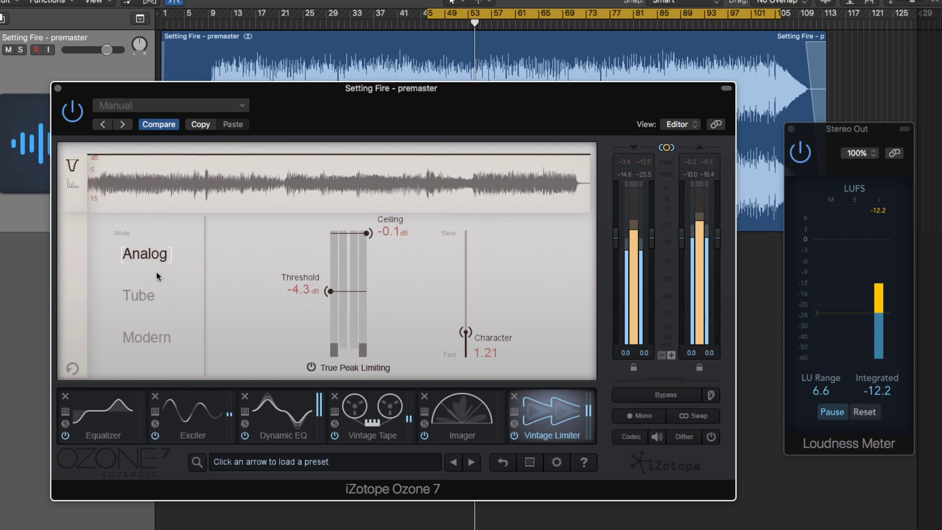
{"action": "left_click", "coordinate": [150, 293]}
{"action": "left_click", "coordinate": [163, 338]}
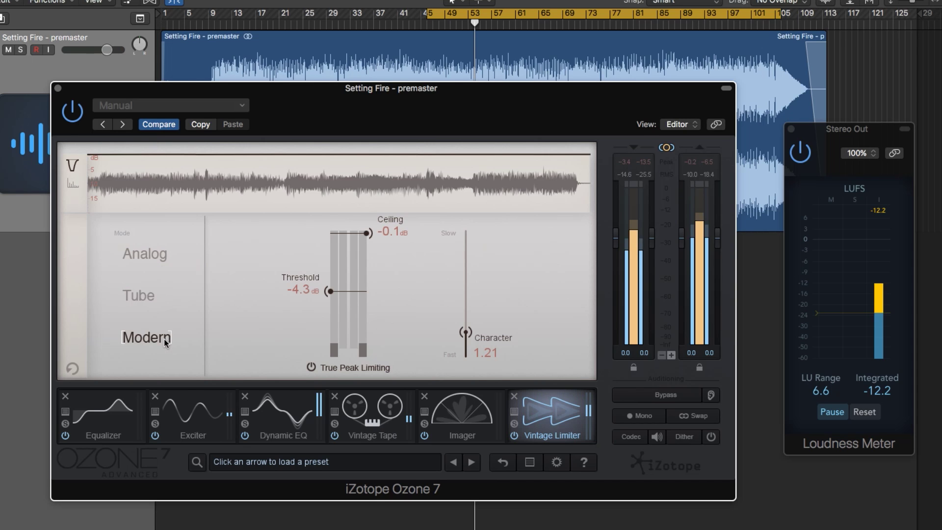
{"action": "left_click", "coordinate": [155, 252]}
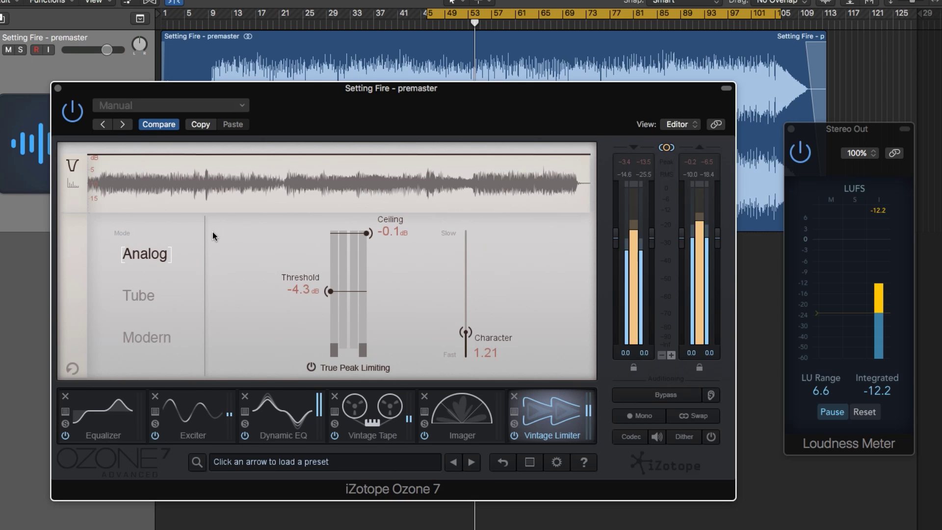
{"action": "left_click", "coordinate": [167, 295]}
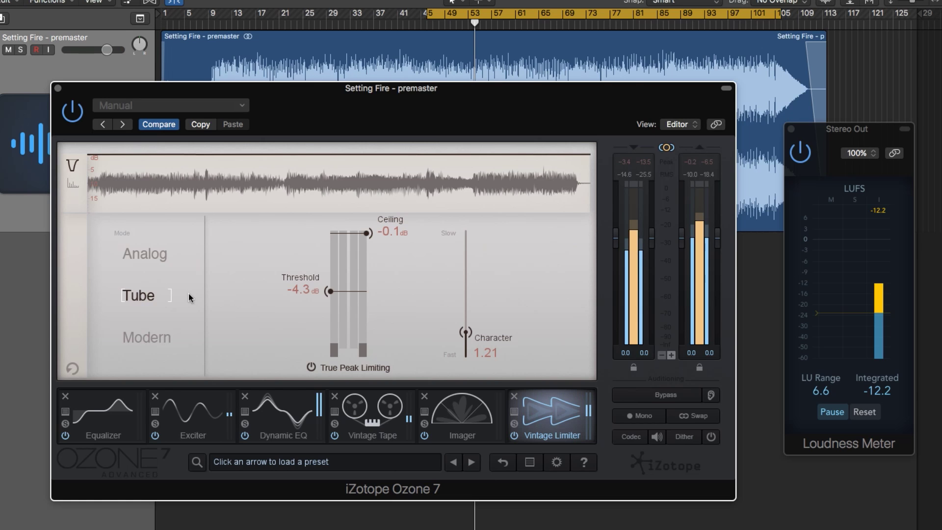
{"action": "left_click", "coordinate": [158, 338]}
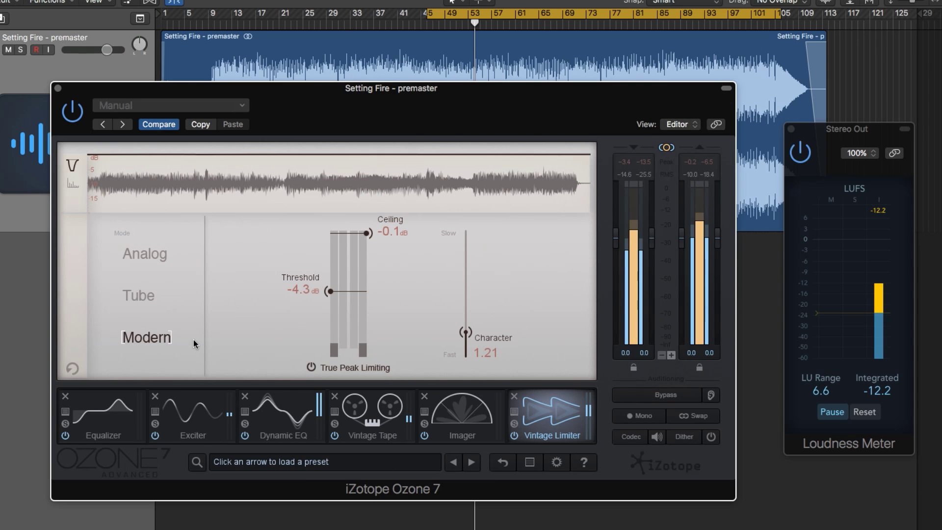
{"action": "left_click", "coordinate": [153, 255]}
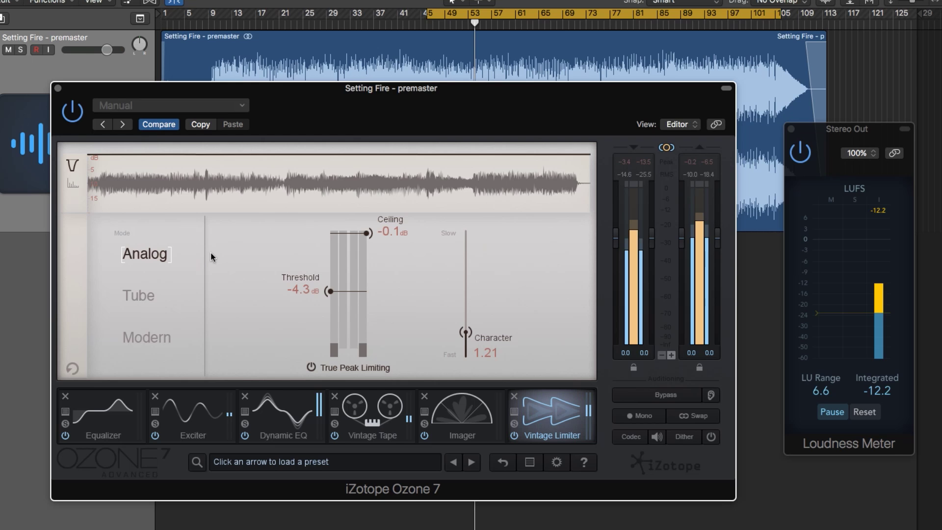
{"action": "key", "text": "Return"}
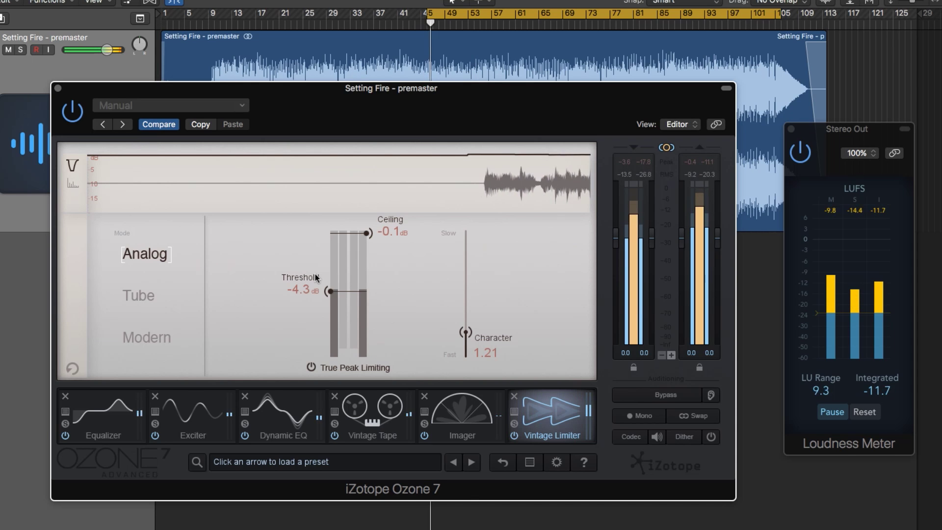
Lower the threshold to about -5.3 dB and audition Tube and Modern modes, ending in Analog.
{"action": "left_click_drag", "start_coordinate": [331, 291], "coordinate": [330, 302]}
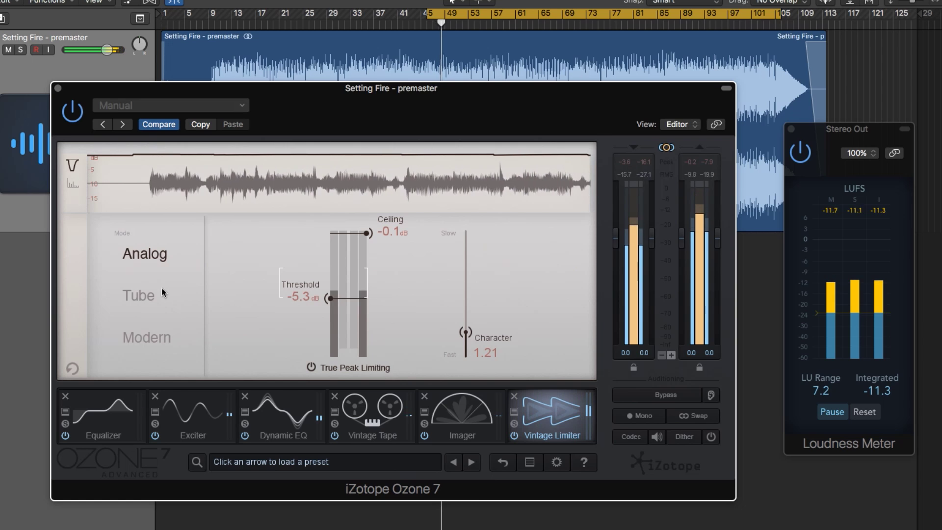
{"action": "left_click", "coordinate": [147, 298]}
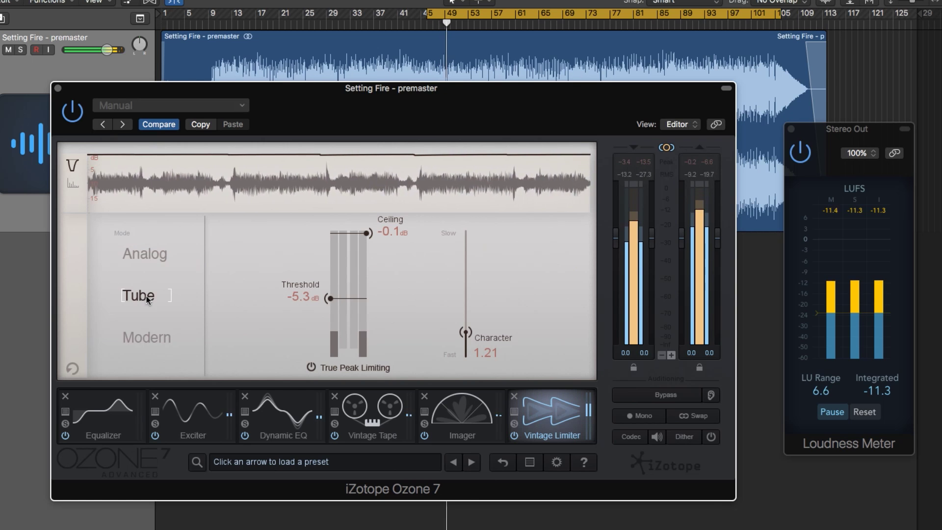
{"action": "left_click", "coordinate": [163, 337]}
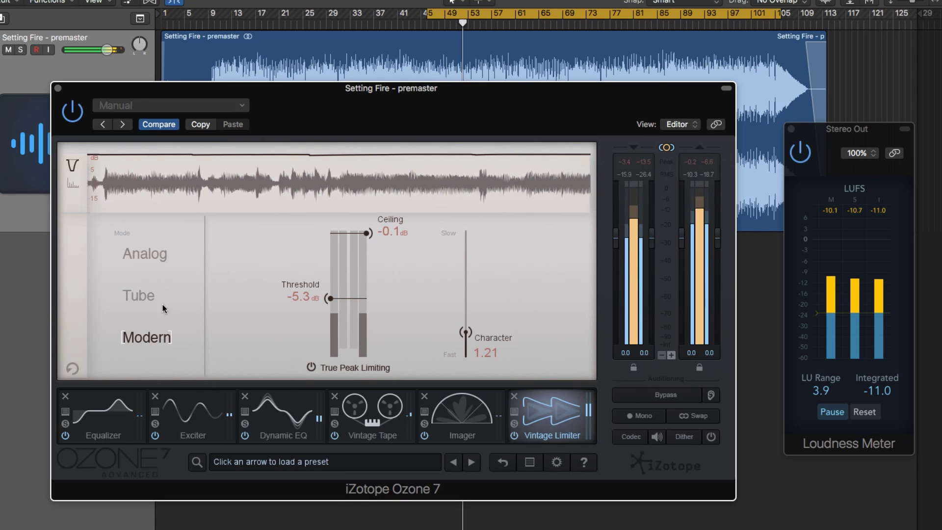
{"action": "left_click", "coordinate": [157, 256]}
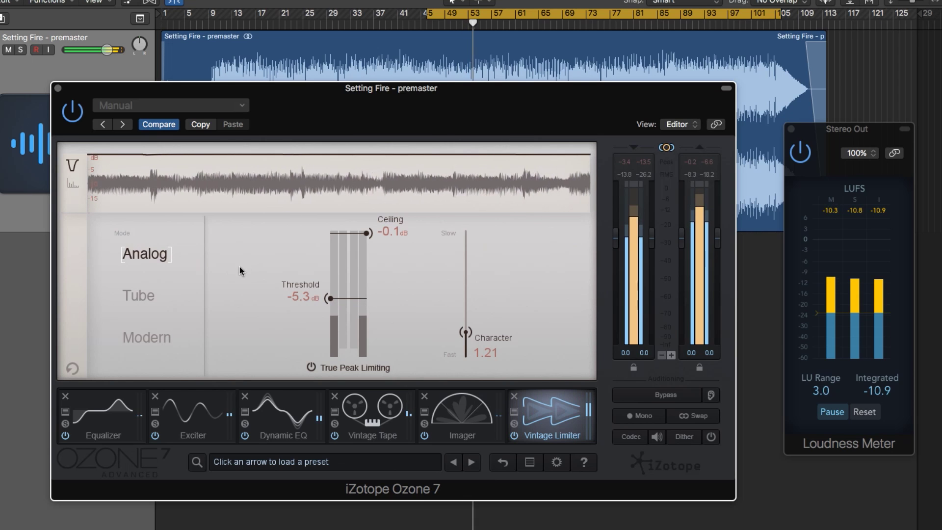
{"action": "left_click", "coordinate": [147, 296]}
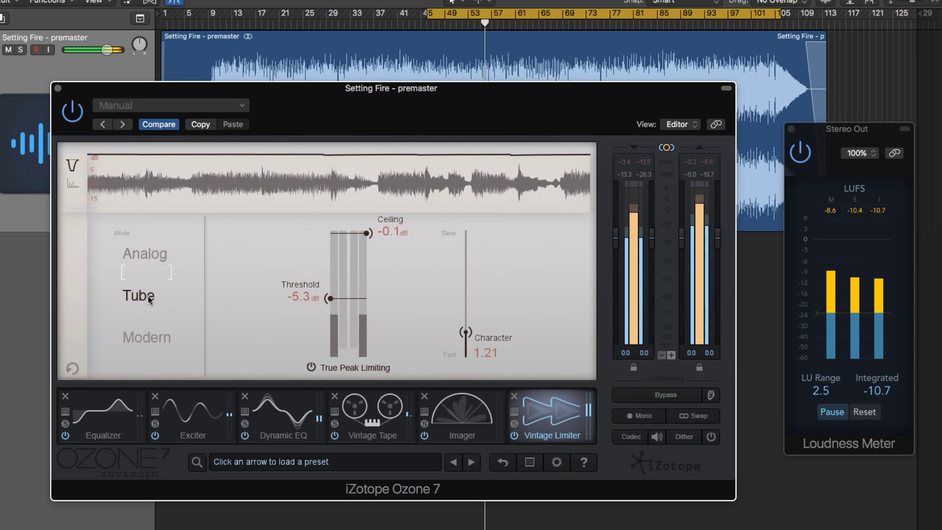
{"action": "left_click", "coordinate": [161, 337]}
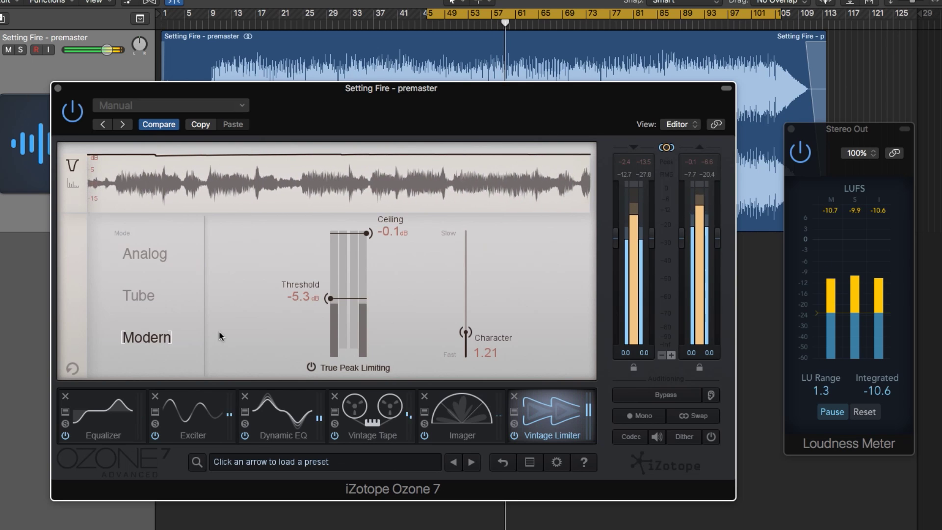
{"action": "left_click", "coordinate": [157, 251]}
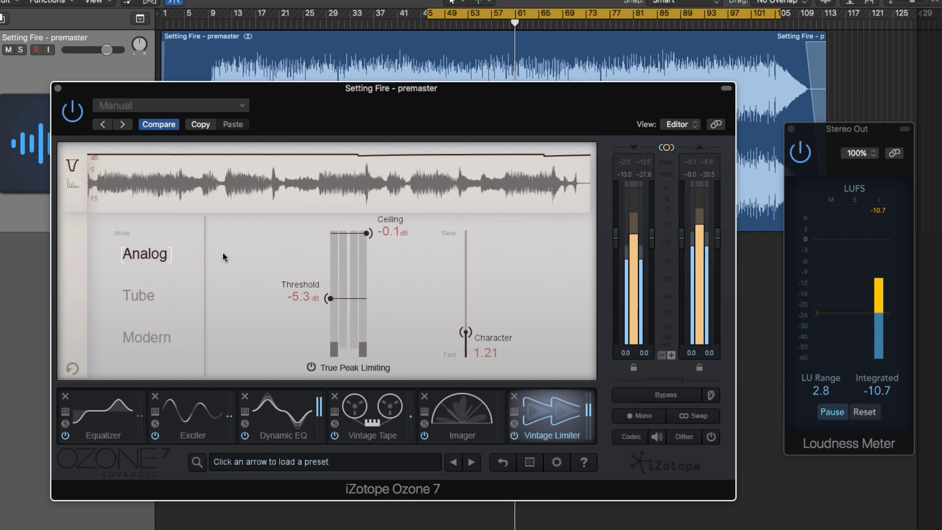
{"action": "left_click", "coordinate": [149, 298]}
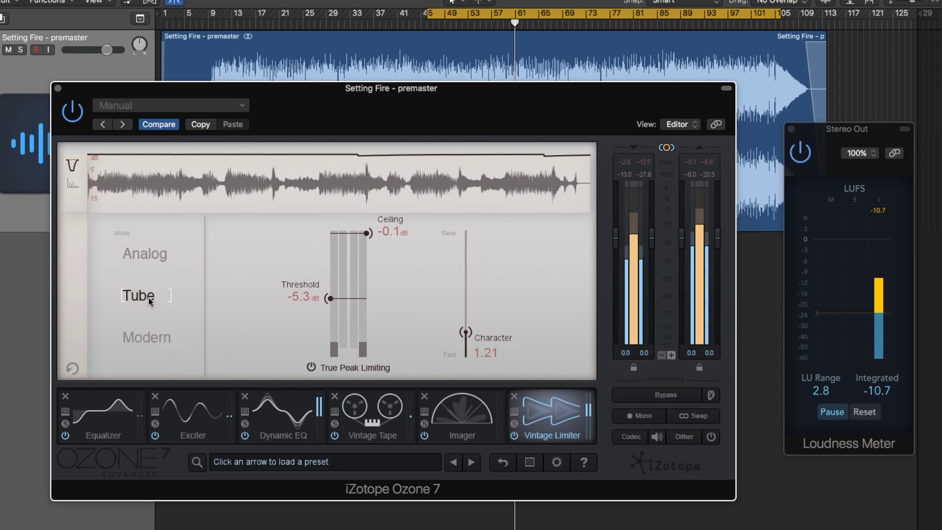
{"action": "left_click", "coordinate": [151, 341]}
{"action": "left_click", "coordinate": [158, 257]}
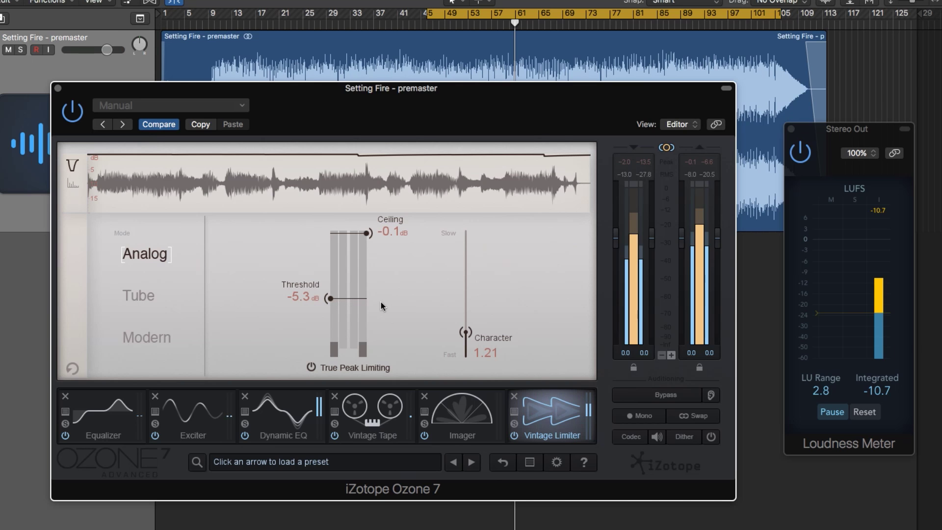
Sweep the limiter's Character between roughly 2.4 and 8.4, finishing at 2.20.
{"action": "left_click_drag", "start_coordinate": [466, 332], "coordinate": [467, 255]}
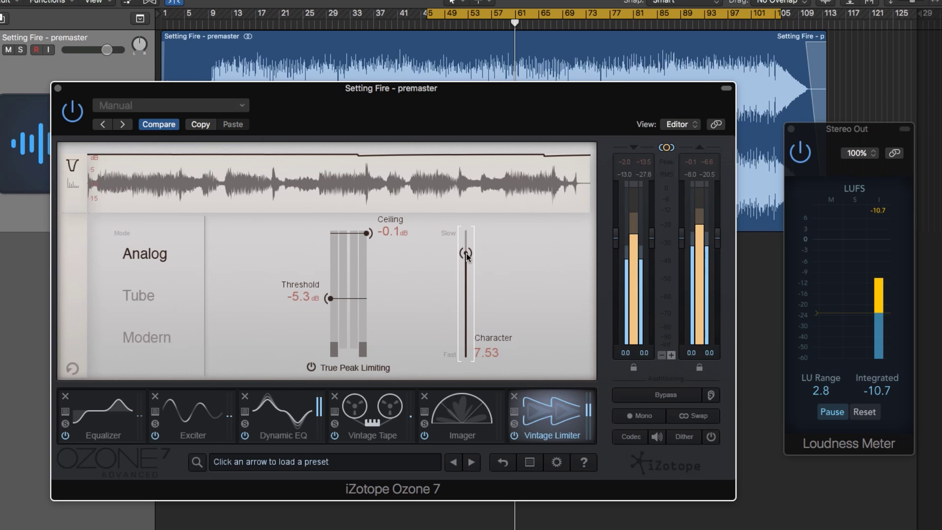
{"action": "left_click_drag", "start_coordinate": [466, 253], "coordinate": [472, 288]}
{"action": "left_click_drag", "start_coordinate": [465, 294], "coordinate": [467, 319]}
{"action": "left_click_drag", "start_coordinate": [465, 317], "coordinate": [463, 248]}
{"action": "left_click_drag", "start_coordinate": [463, 248], "coordinate": [476, 317]}
Play from the cycle start, compare Ozone against bypass twice, and reset the loudness meter.
{"action": "key", "text": "space"}
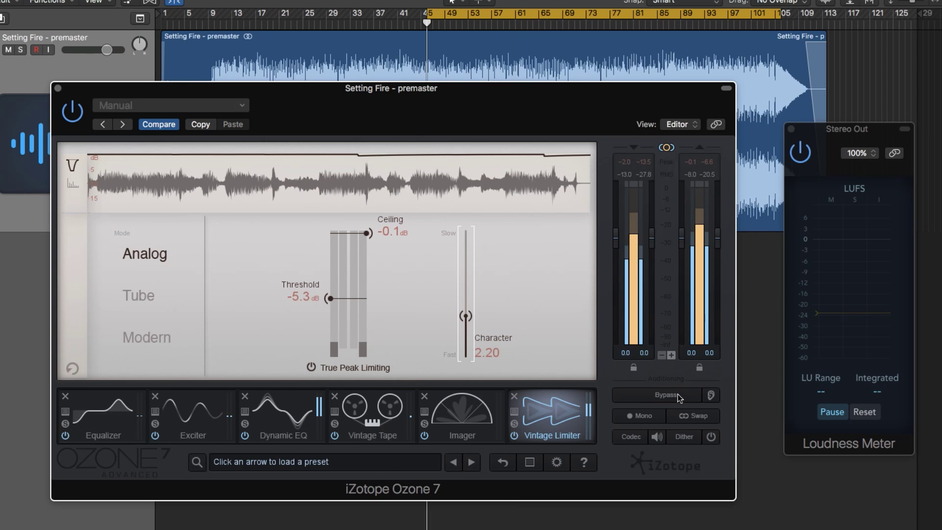
{"action": "left_click", "coordinate": [679, 394]}
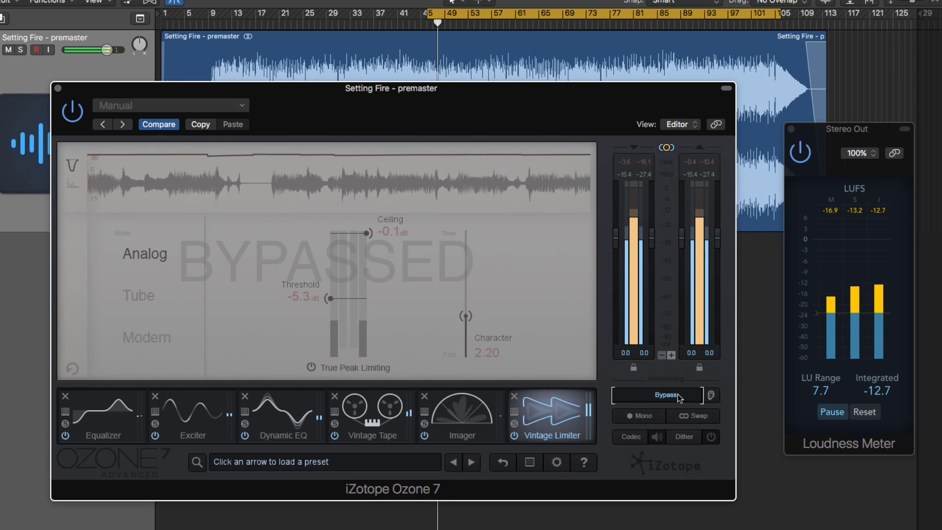
{"action": "left_click", "coordinate": [679, 394]}
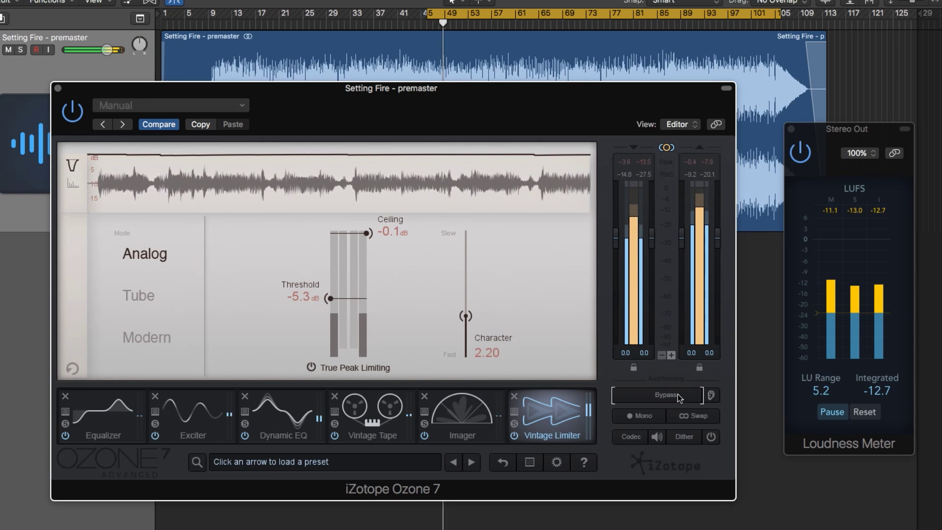
{"action": "left_click", "coordinate": [678, 394]}
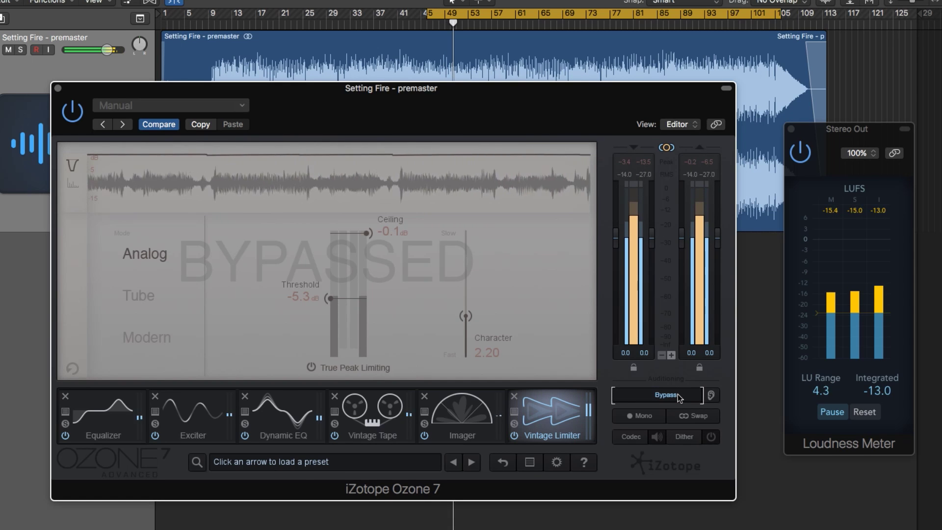
{"action": "left_click", "coordinate": [678, 393]}
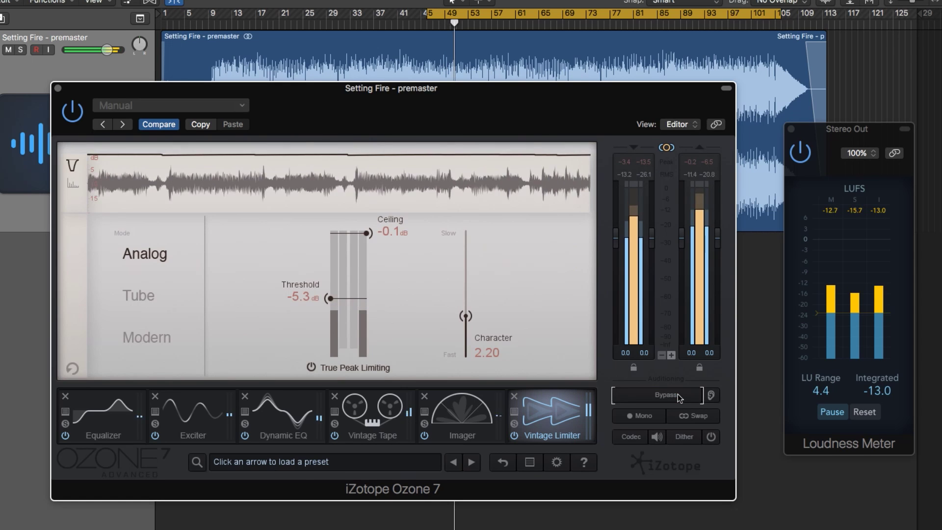
{"action": "left_click", "coordinate": [873, 410]}
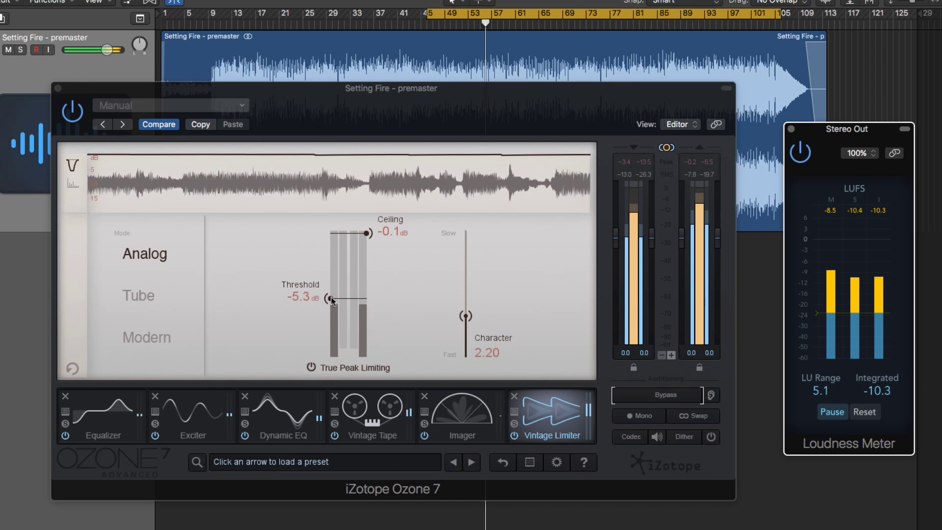
Raise the threshold to -4.6 dB, reset the meter, and compare once more against bypass.
{"action": "left_click_drag", "start_coordinate": [332, 296], "coordinate": [331, 292]}
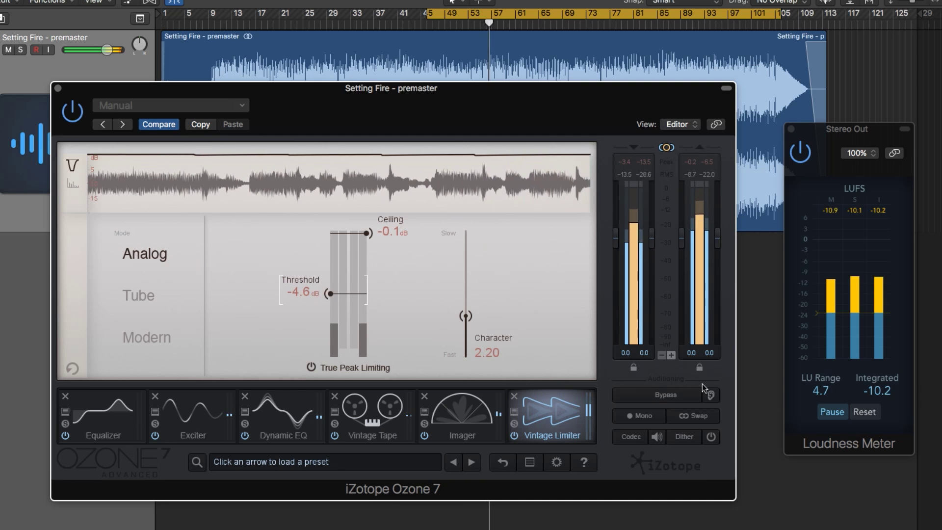
{"action": "left_click", "coordinate": [865, 411]}
{"action": "left_click", "coordinate": [673, 397]}
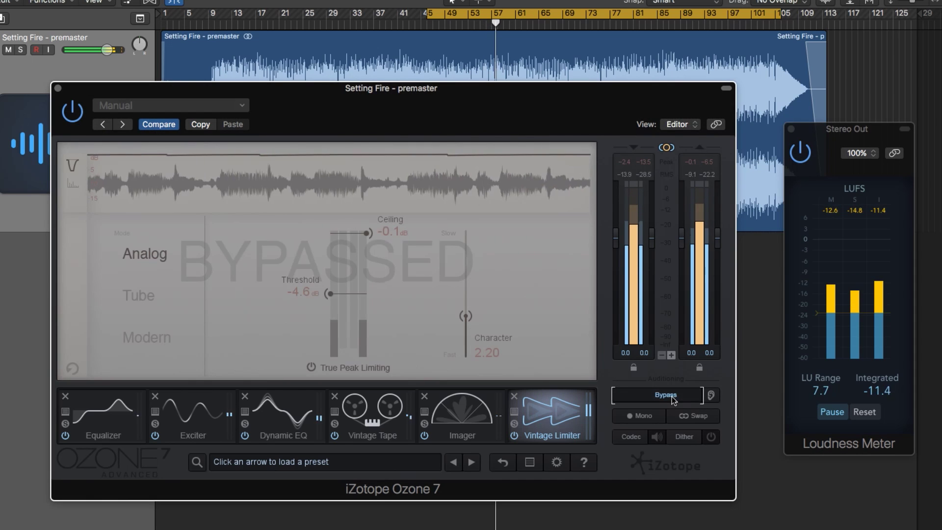
{"action": "left_click", "coordinate": [673, 396]}
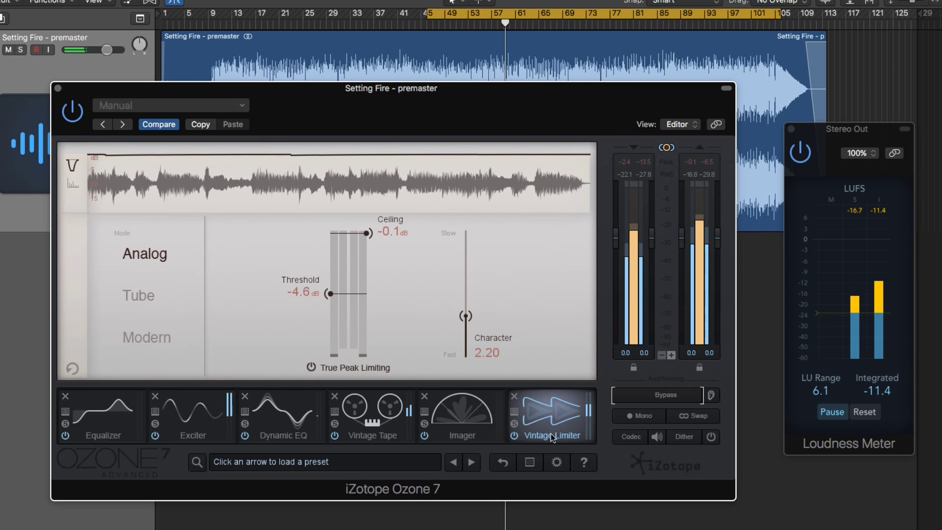
Stop playback, delete the Imager, add then remove a Maximizer, and reselect the Vintage Limiter.
{"action": "key", "text": "space"}
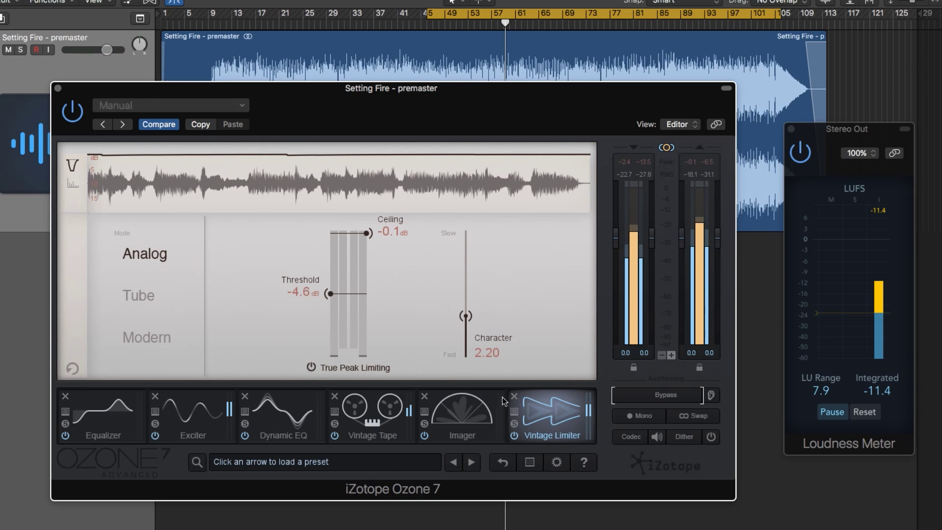
{"action": "left_click", "coordinate": [424, 396]}
{"action": "left_click", "coordinate": [511, 415]}
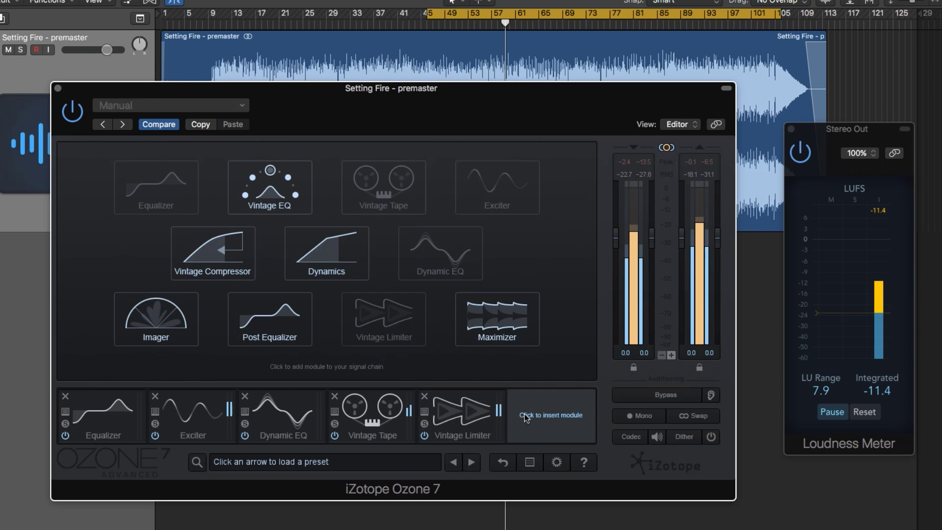
{"action": "left_click", "coordinate": [485, 310]}
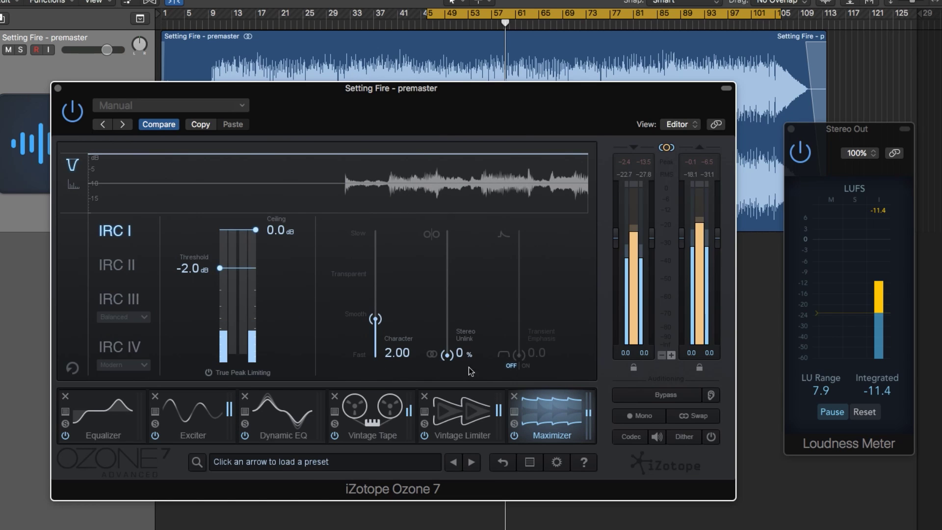
{"action": "left_click", "coordinate": [512, 396]}
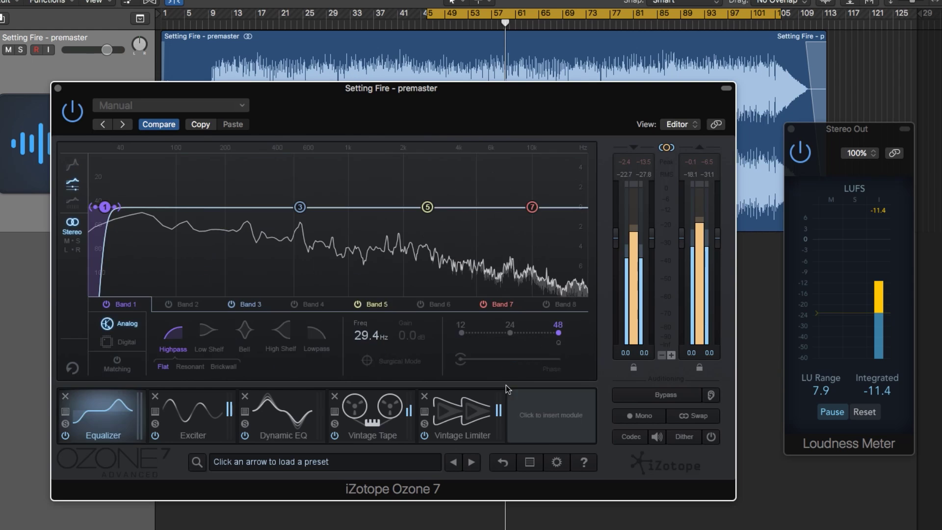
{"action": "left_click", "coordinate": [556, 438]}
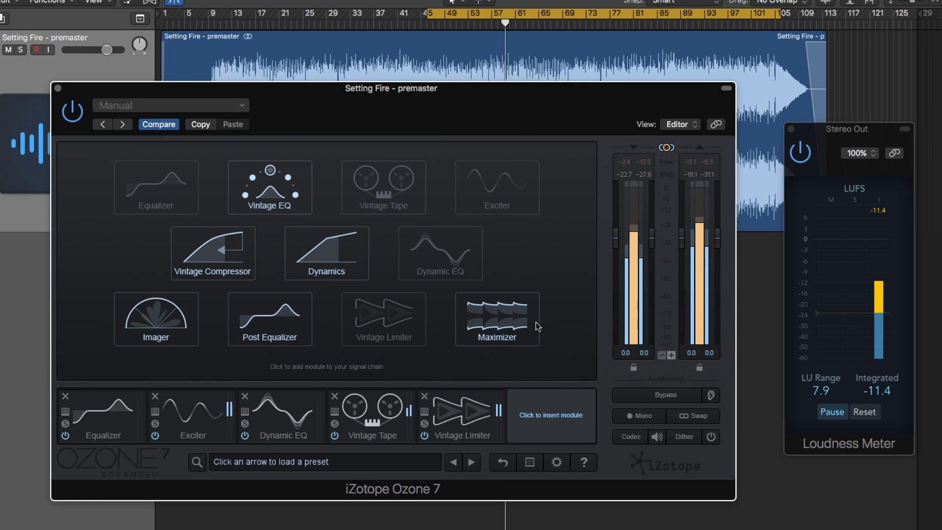
{"action": "left_click", "coordinate": [492, 433]}
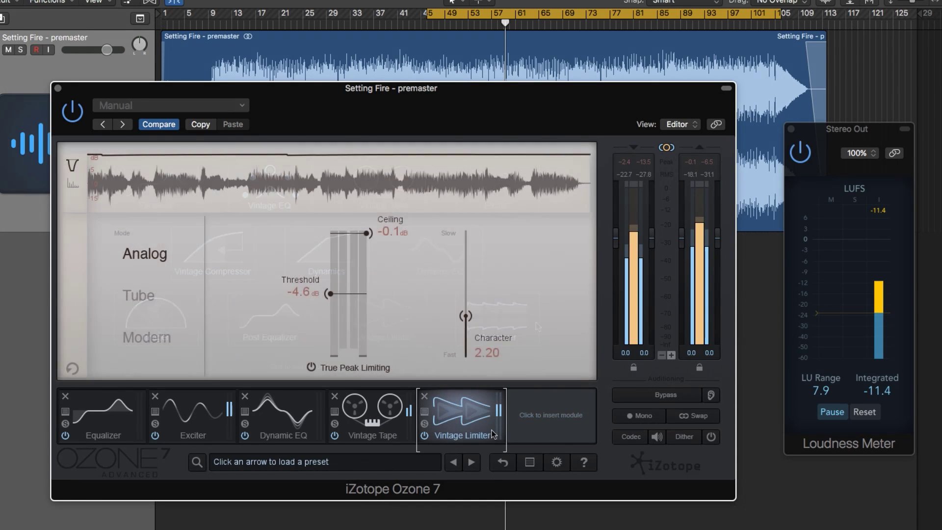